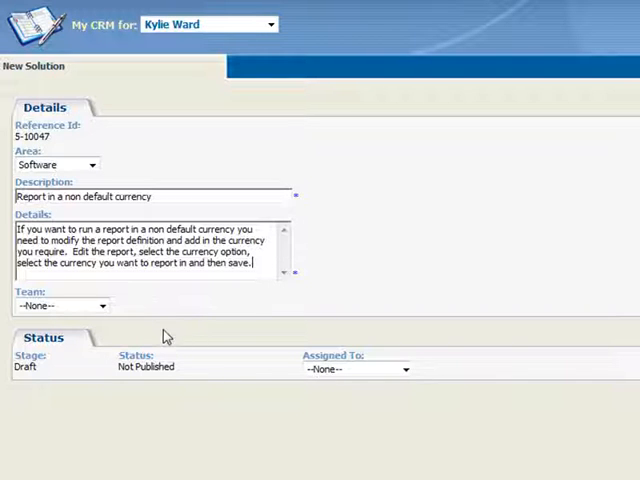
click(102, 306)
click(87, 343)
click(405, 370)
click(360, 418)
click(567, 163)
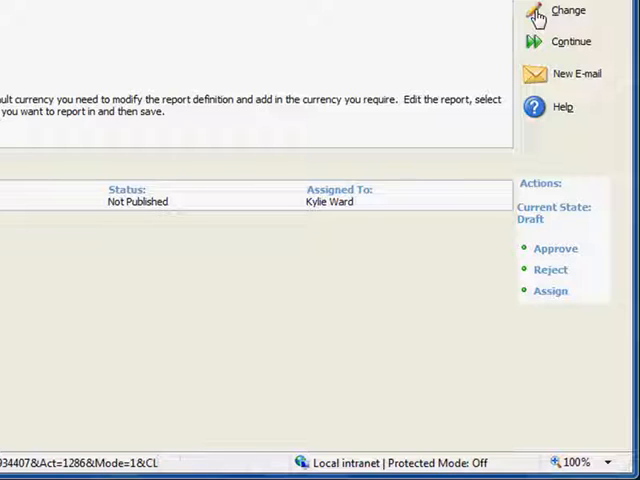
- Approve the draft solution with the tracking note 'Tested and verified'
click(543, 255)
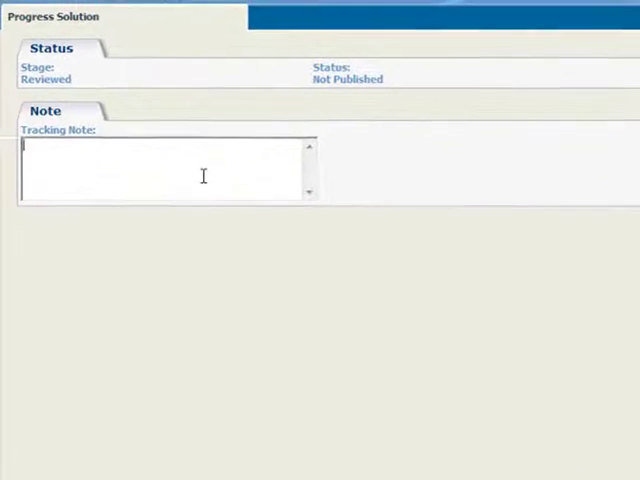
text(Tested and verifi)
text(ed)
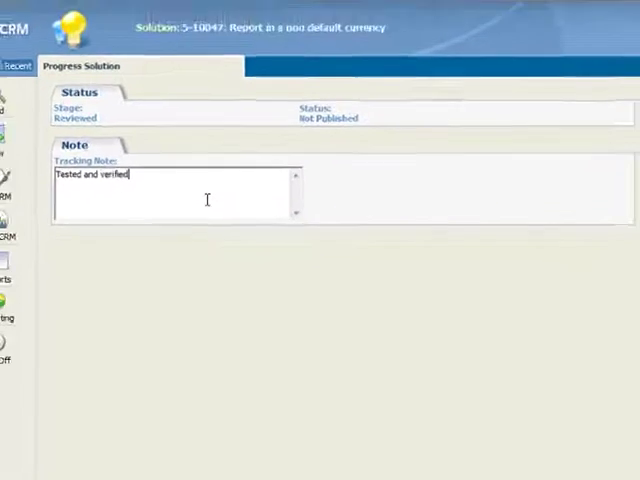
click(568, 162)
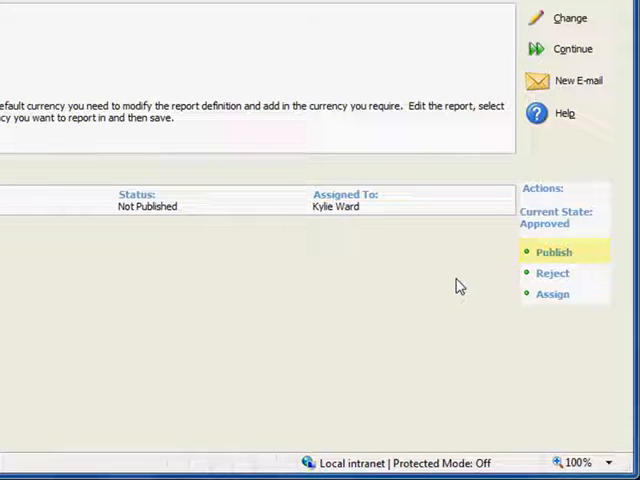
- Publish the approved solution via the Progress Solution form
click(553, 256)
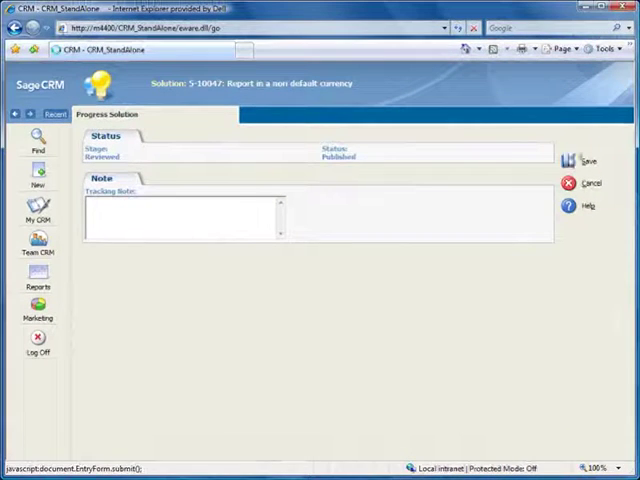
click(568, 160)
- Navigate to case 5-10118 and view its (empty) linked Solutions list
click(567, 183)
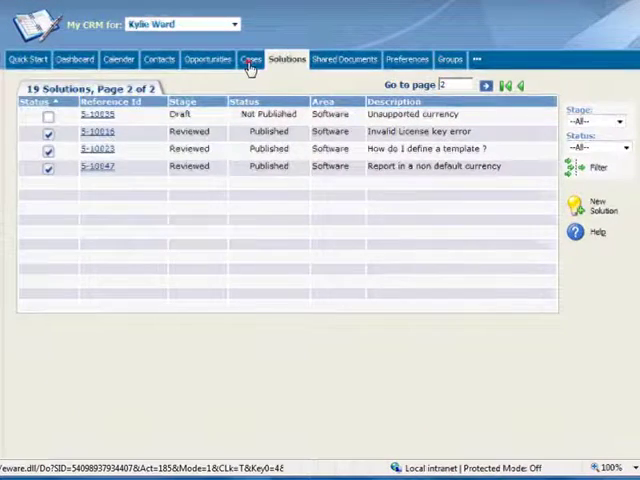
click(248, 62)
click(66, 217)
click(255, 66)
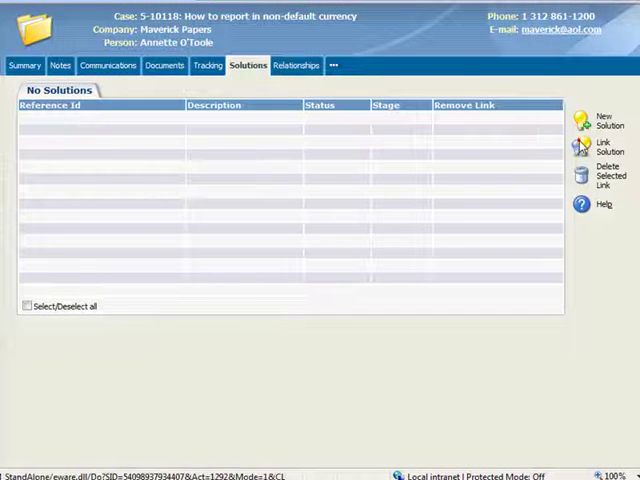
- Start a solution link and search solutions whose description contains 'currency'
click(583, 147)
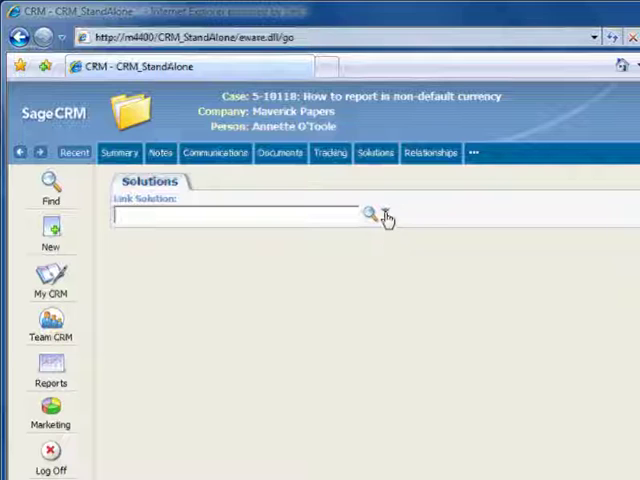
click(385, 213)
click(398, 224)
text(rency)
click(75, 178)
click(588, 86)
click(587, 176)
- Select 'Report in a non default currency', review its summary, and save the link to case 5-10118
click(271, 217)
text(%currency)
click(369, 215)
click(268, 250)
double_click(287, 215)
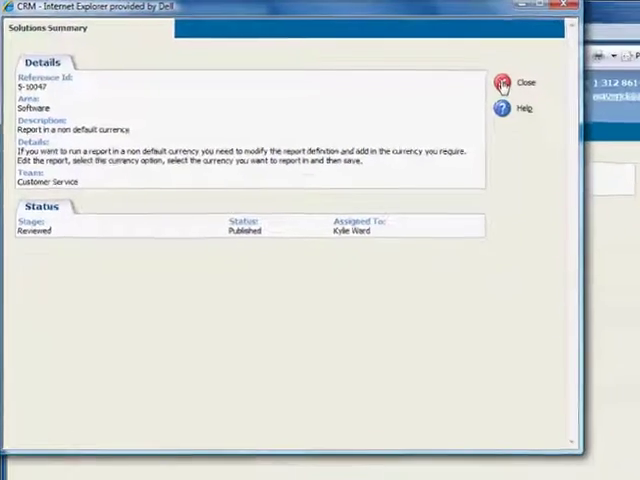
click(502, 84)
click(568, 162)
- E-mail solution 5-10047 with its description pasted as subject, then view its communications
click(104, 161)
click(569, 205)
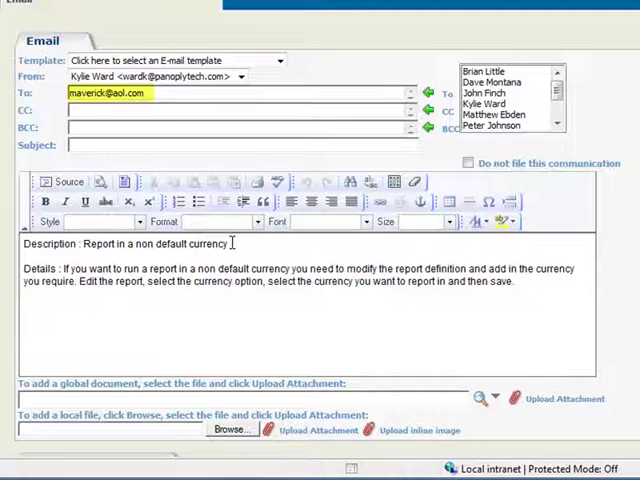
drag(229, 243, 86, 246)
right_click(88, 246)
click(113, 268)
click(109, 141)
right_click(116, 147)
click(153, 217)
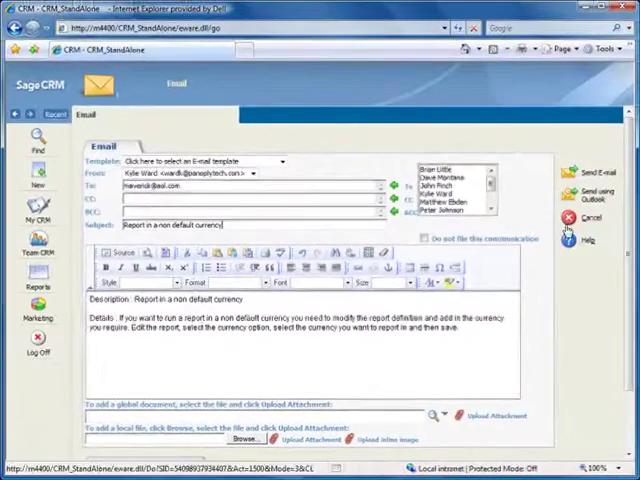
click(569, 173)
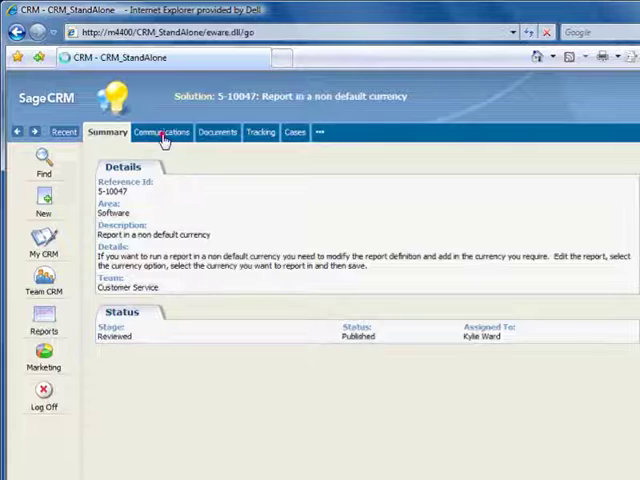
click(164, 140)
- Find solutions whose description contains 'currency'
click(106, 187)
right_click(43, 158)
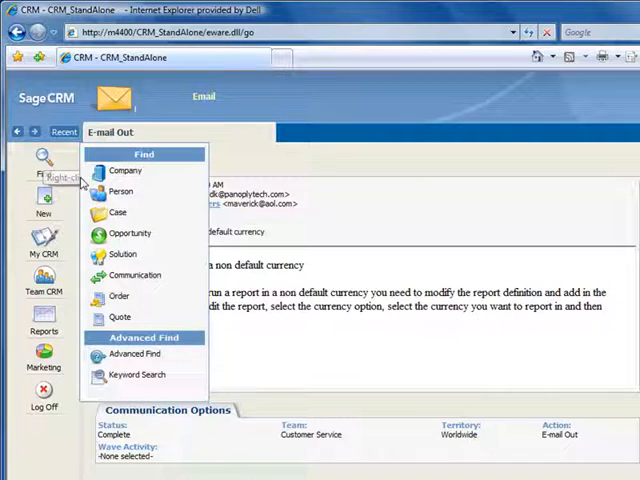
click(121, 256)
text(ncy)
click(140, 254)
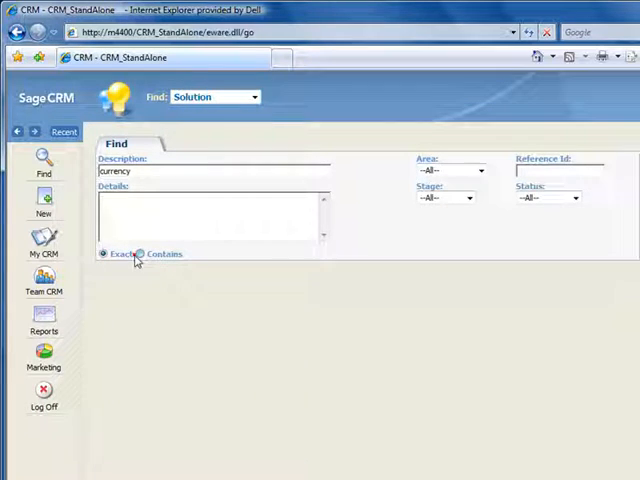
click(621, 173)
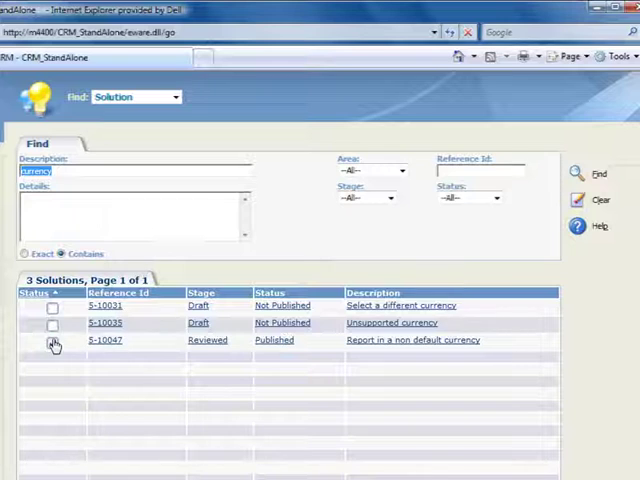
- Open solution 5-10047 and show its linked case 5-10118
click(53, 340)
click(218, 136)
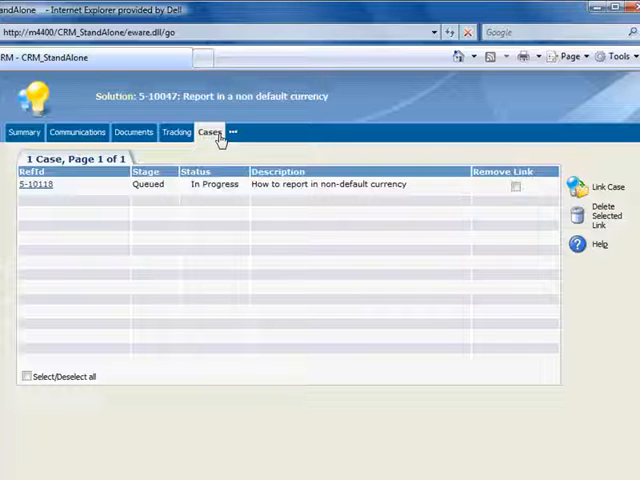